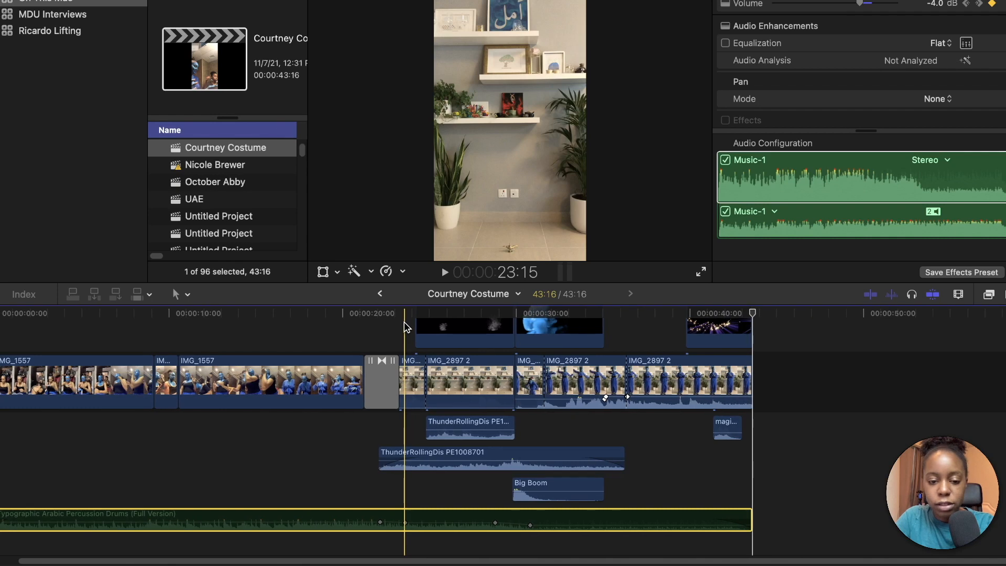
Play the genie sequence from the start of the first IMG_2897 2 clip at 23:07 through the blue fire overlay.
key(super+minus)
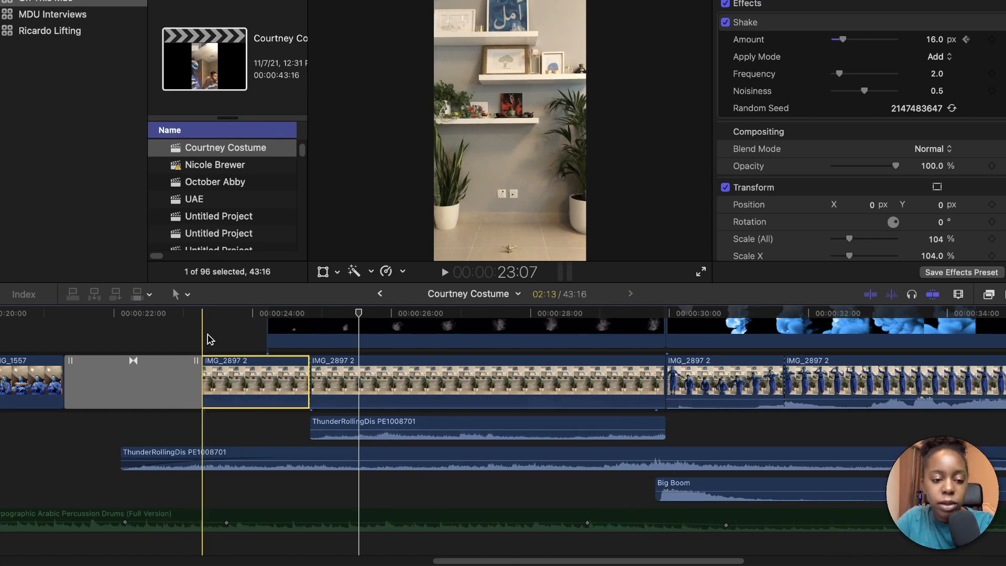
scroll(206, 346, up, 2)
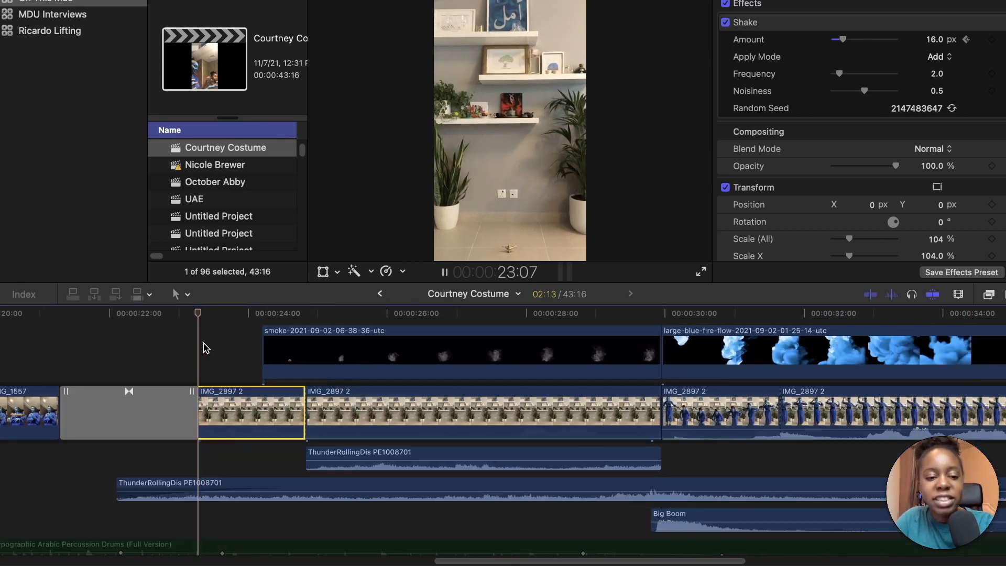
key(space)
scroll(204, 347, up, 2)
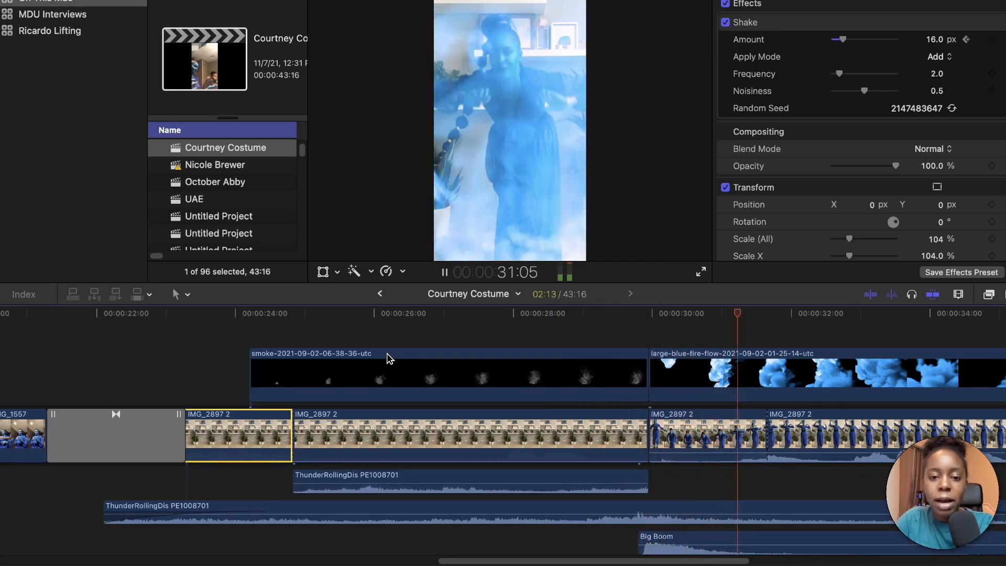
key(space)
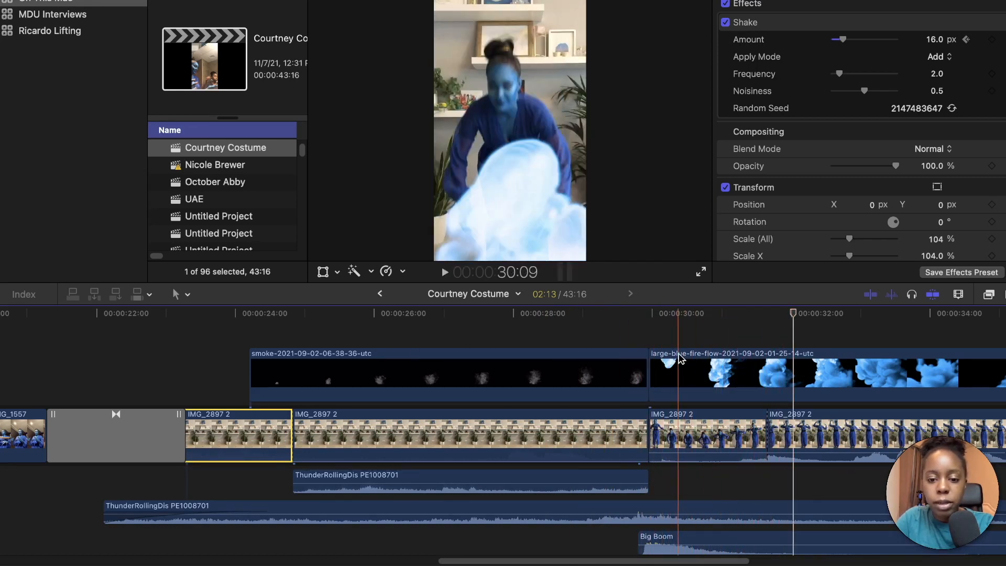
scroll(679, 358, right, 2)
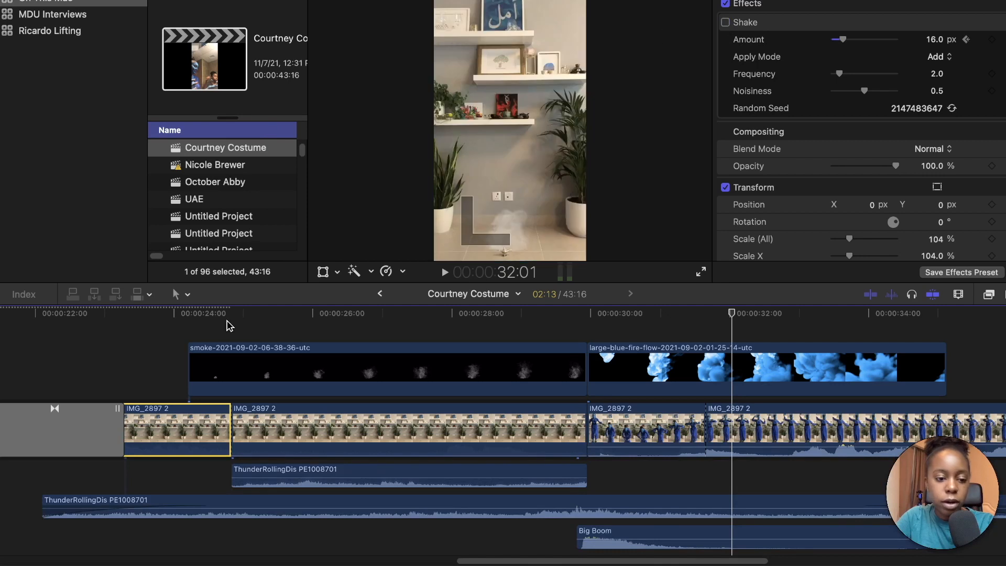
Disable both ThunderRollingDis PE1008701 clips and the Big Boom clip beneath the IMG_2897 2 footage.
click(148, 506)
key(v)
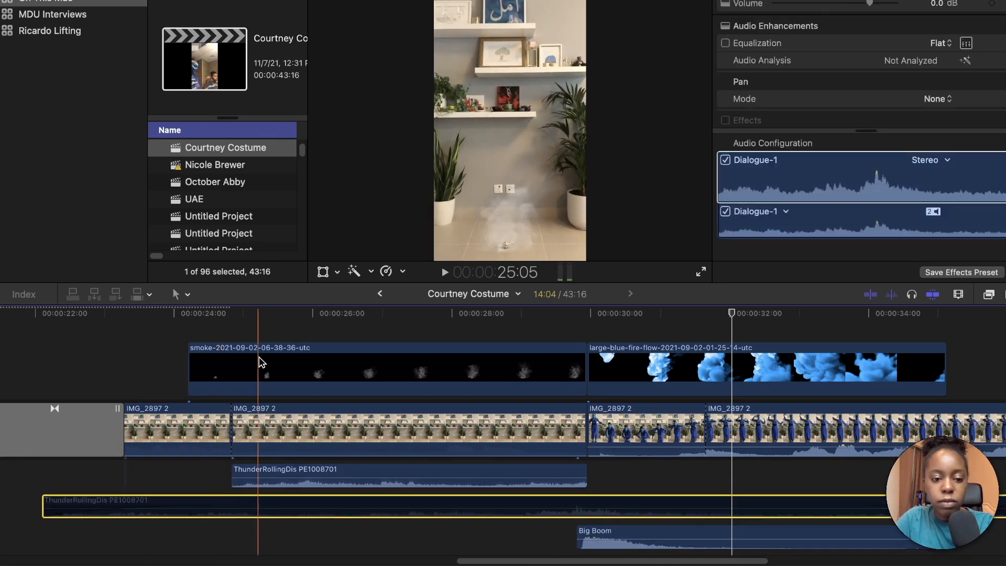
click(249, 476)
key(v)
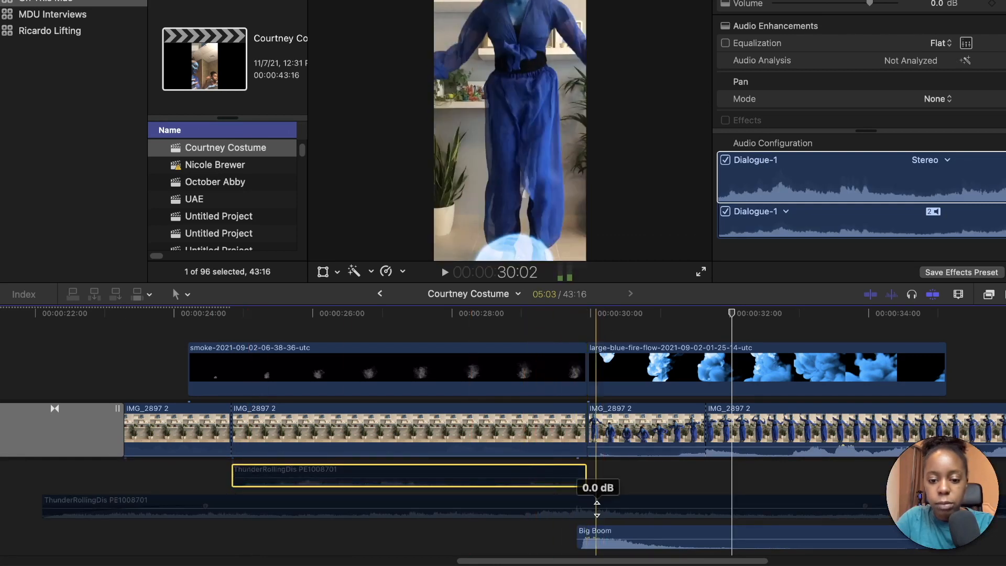
click(582, 535)
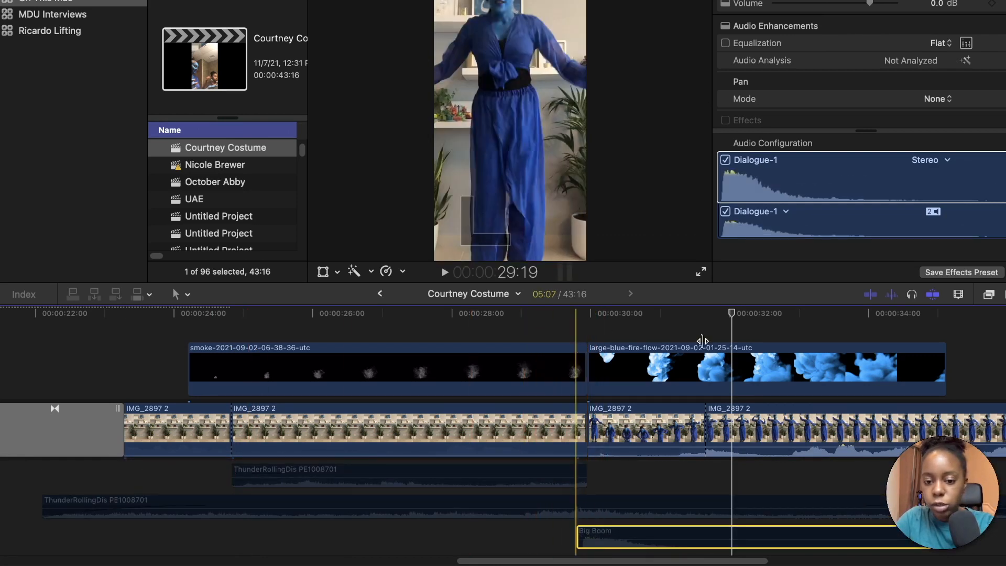
Turn off the Shake effect on the IMG_2897 2 clips up to the blue fire burst and play the section without sound effects.
click(464, 427)
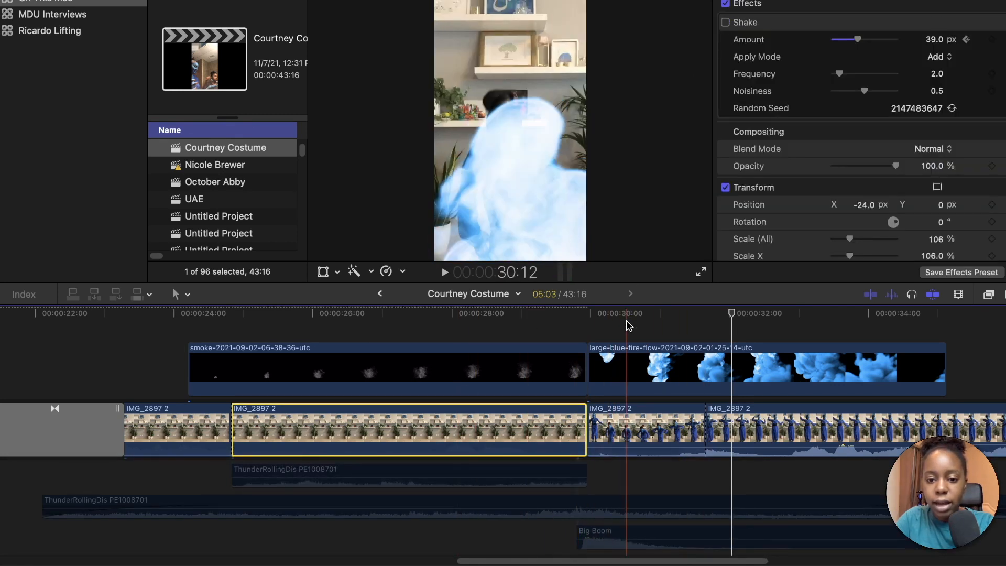
click(649, 417)
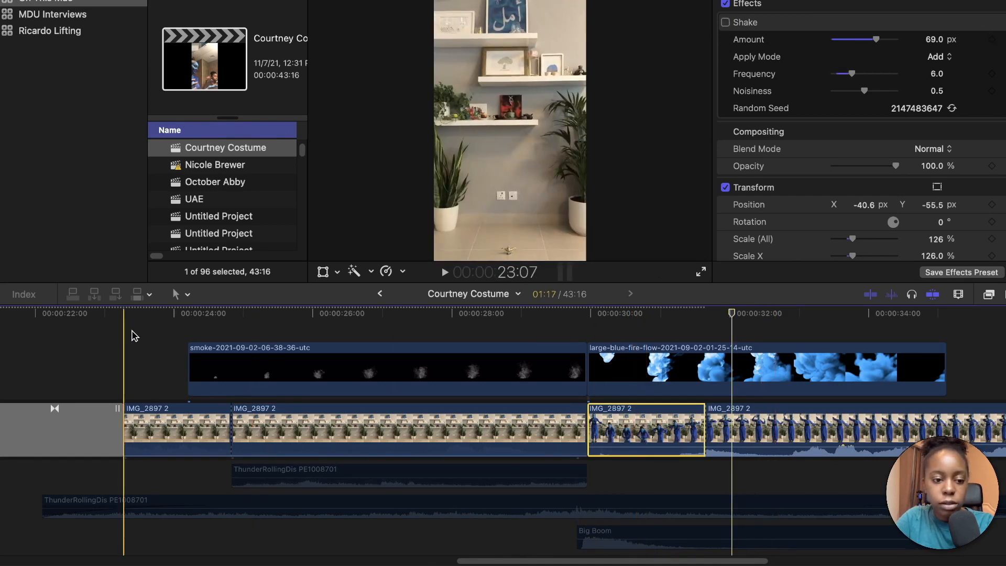
key(space)
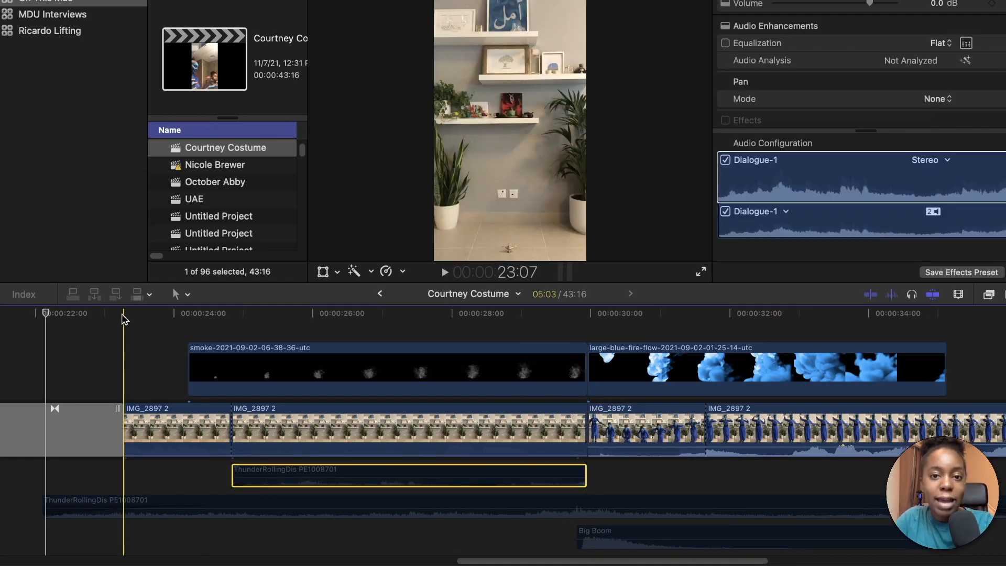
key(space)
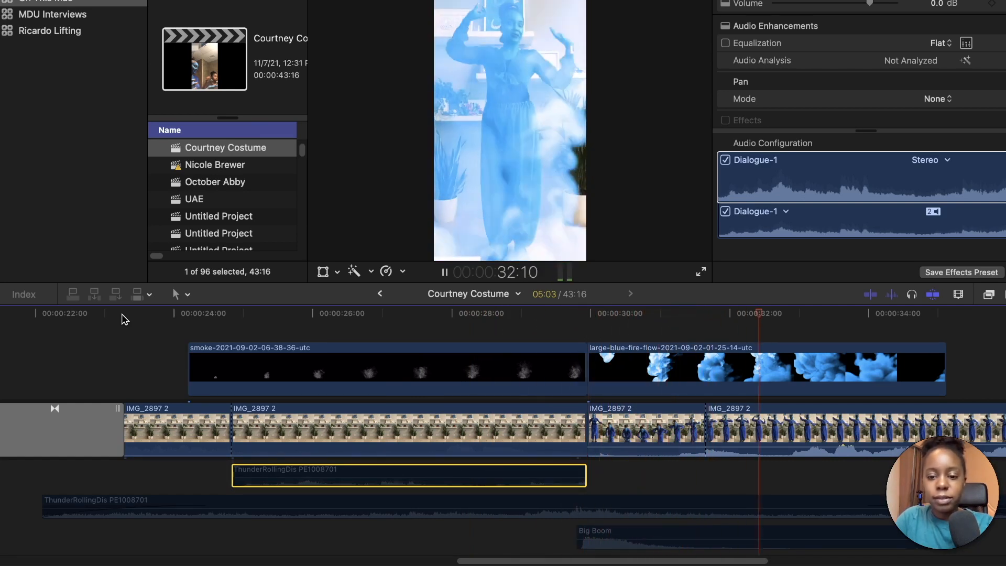
key(space)
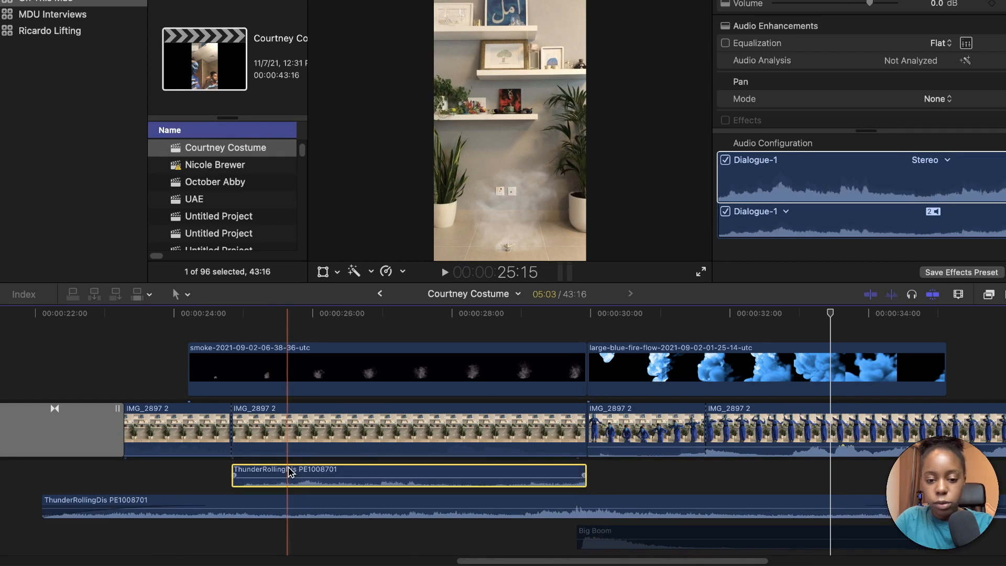
Re-enable the thunder and Big Boom sound clips and play the sequence from 22:07 to the end.
click(643, 535)
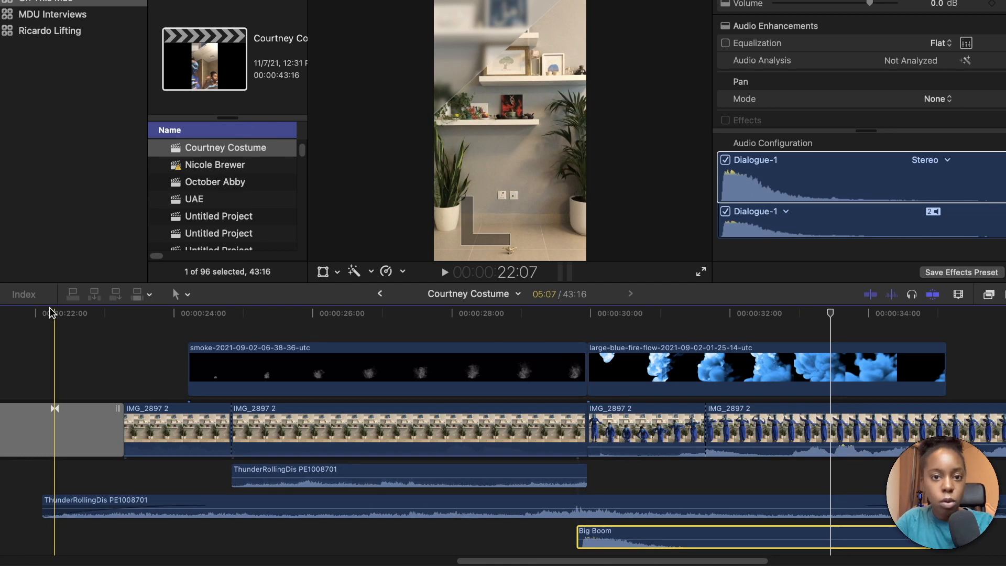
key(space)
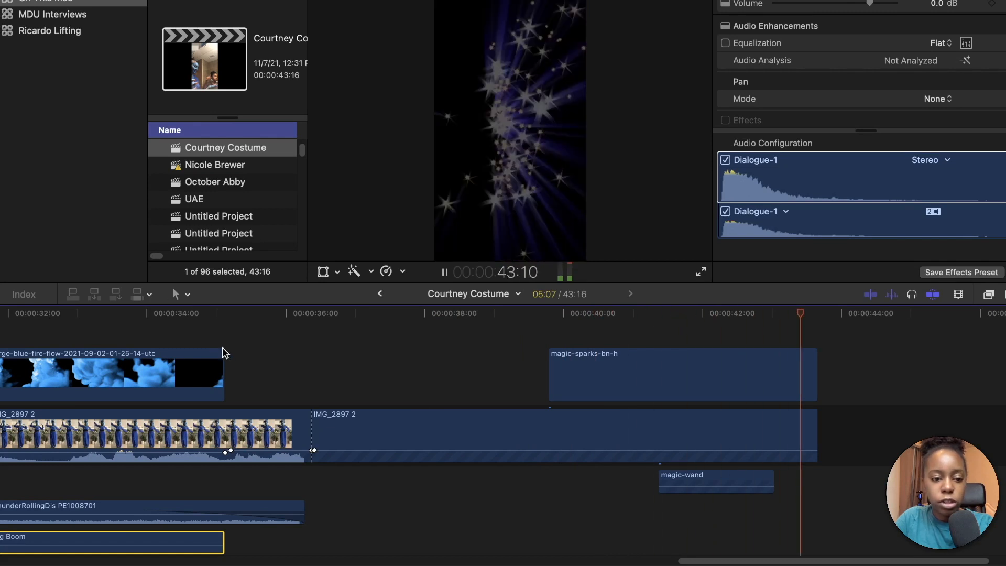
click(555, 315)
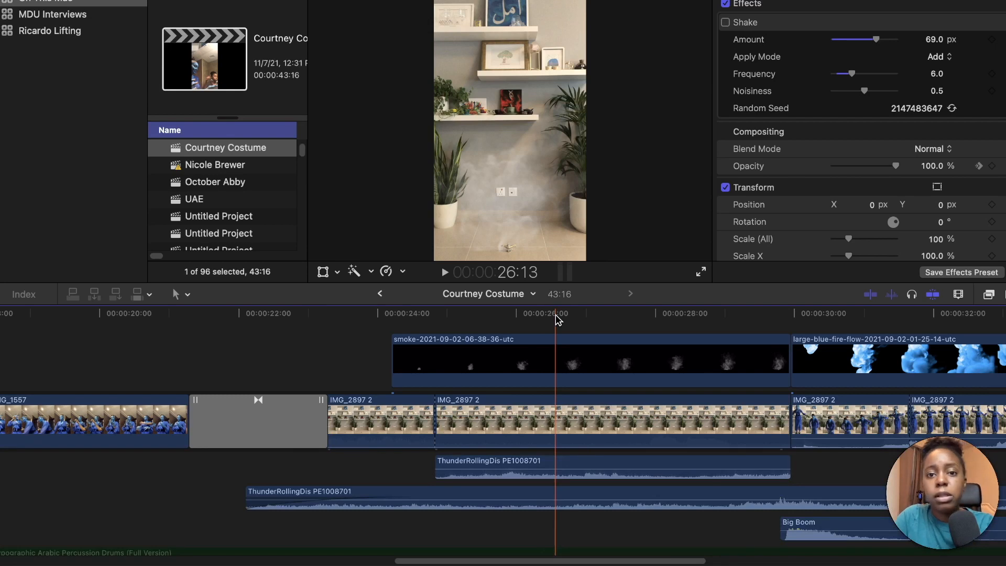
Select the Arabic percussion music clip and play from its volume keyframe at 22:04 to the end to check the lowered music.
scroll(555, 314, down, 3)
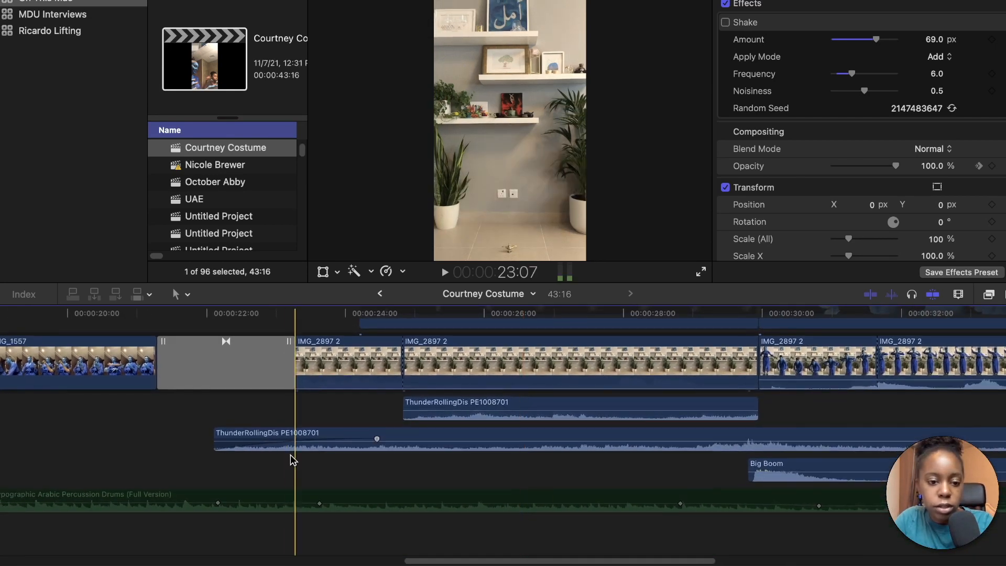
click(297, 494)
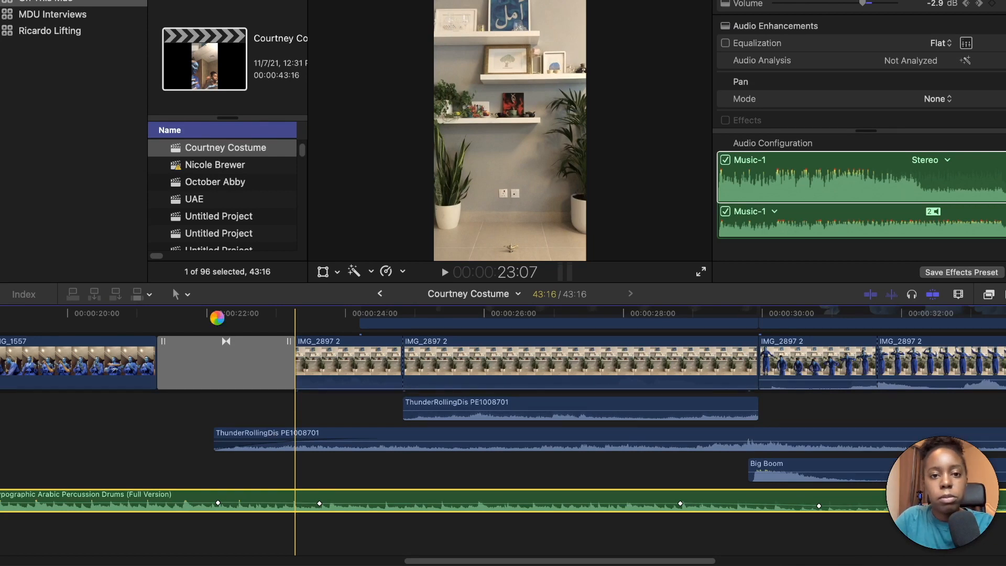
click(216, 317)
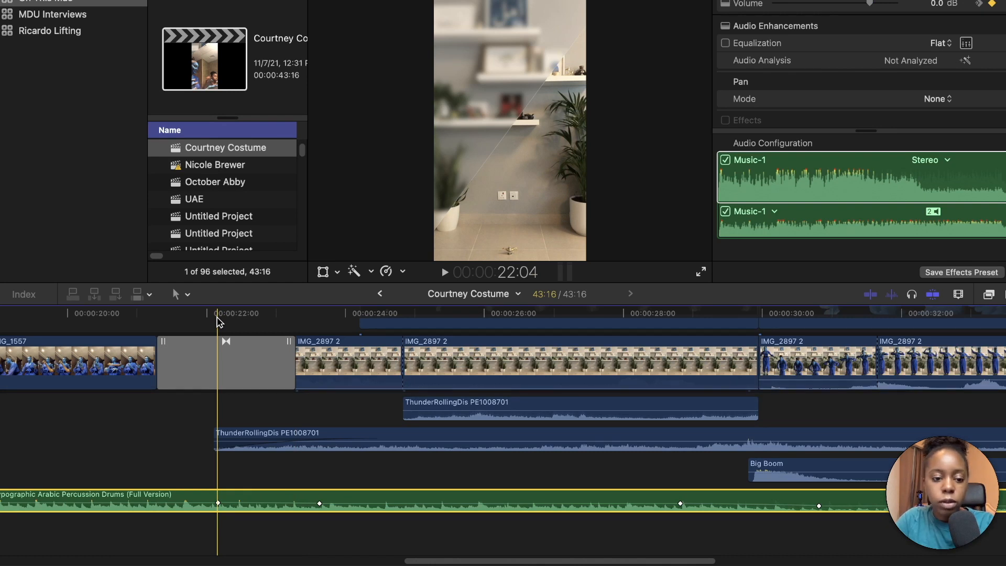
key(space)
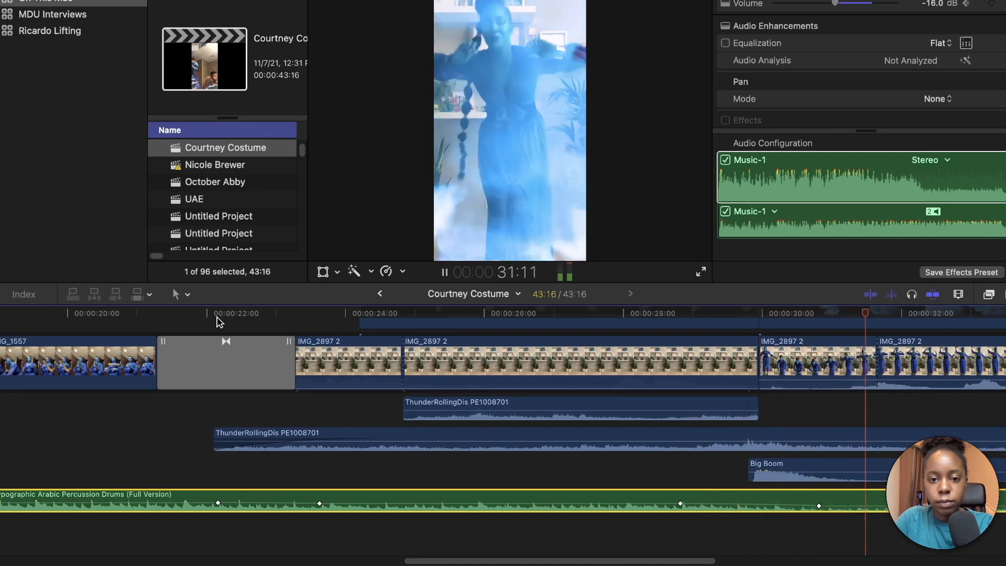
scroll(217, 321, right, 5)
scroll(217, 321, right, 5)
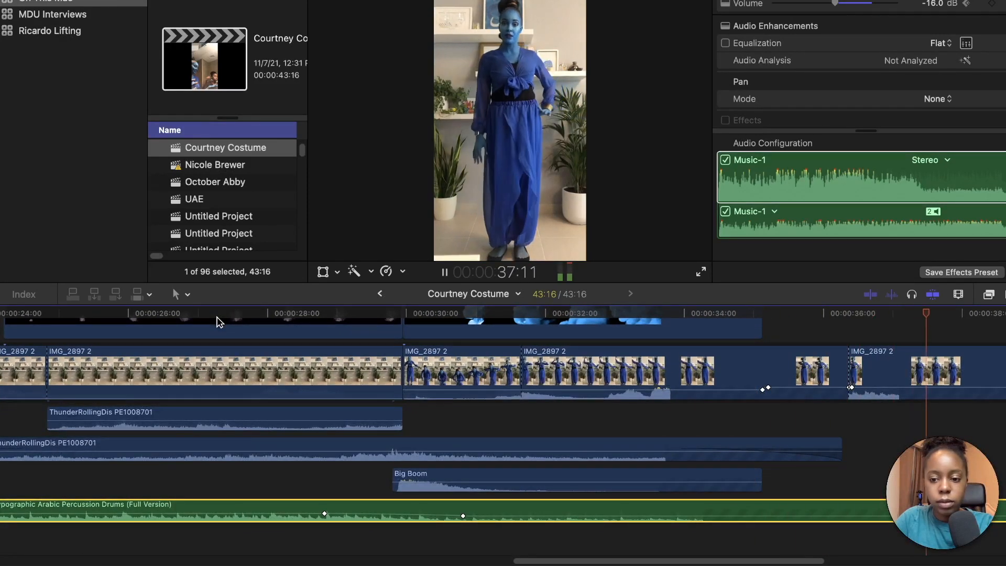
scroll(219, 321, right, 10)
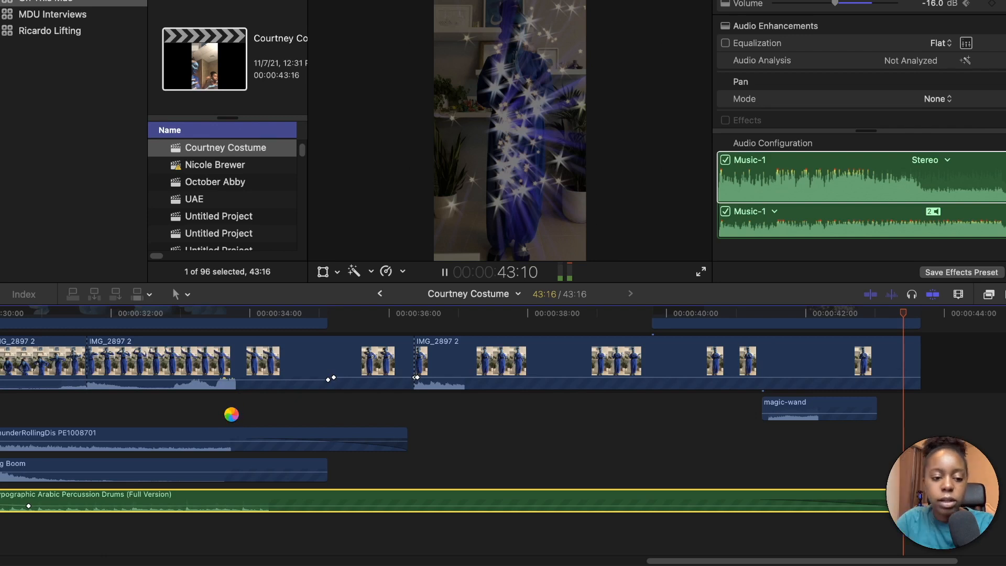
scroll(233, 416, left, 8)
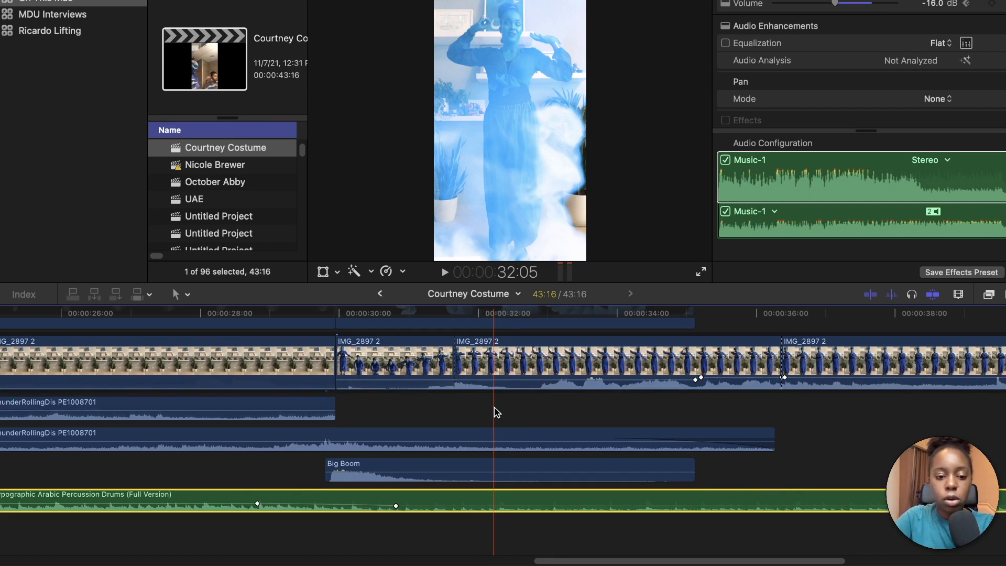
Set the large-blue-fire-flow overlay clip's blend mode to Normal.
scroll(497, 412, up, 4)
click(477, 347)
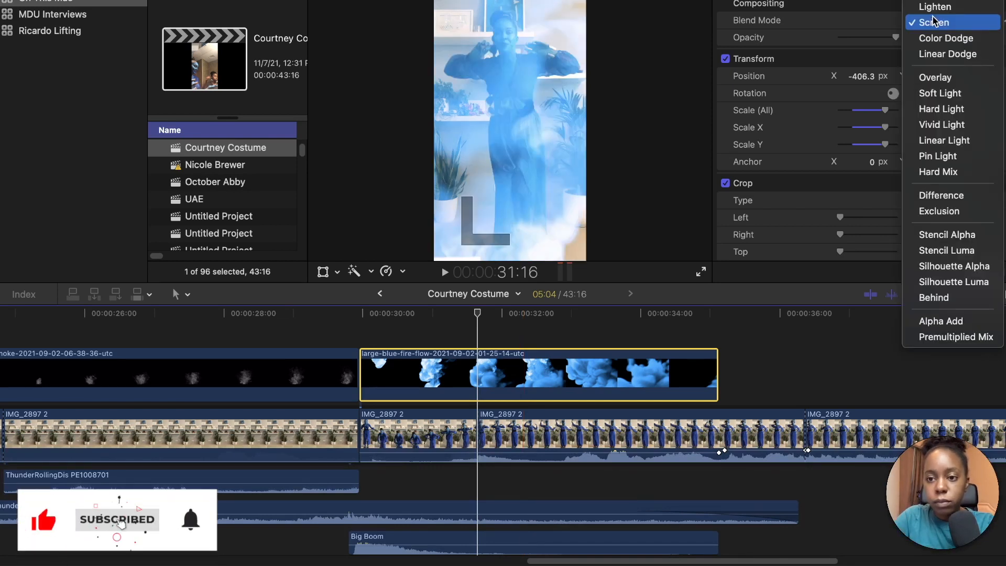
scroll(933, 15, up, 3)
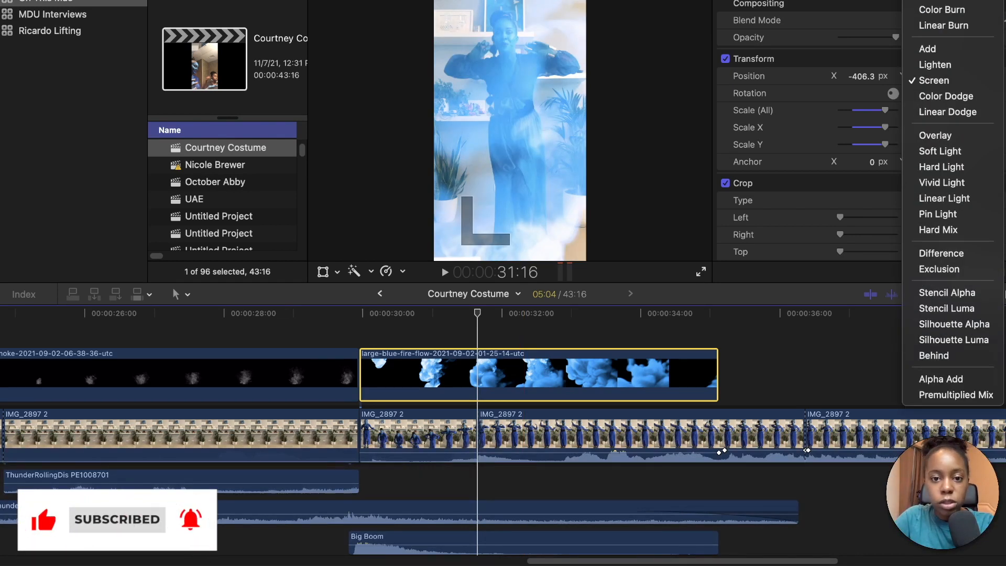
click(933, 10)
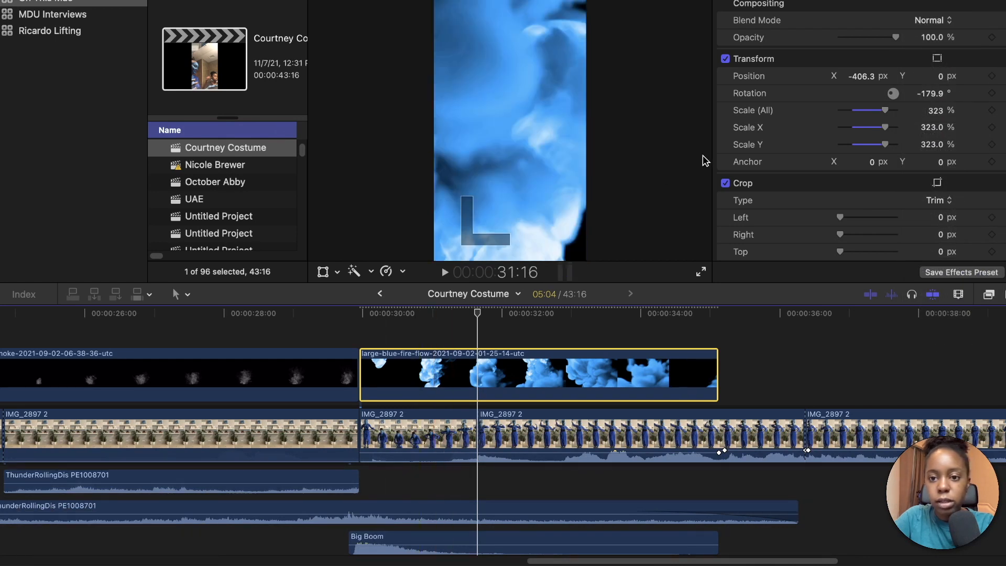
Set the large-blue-fire-flow overlay clip's blend mode to Screen.
click(944, 21)
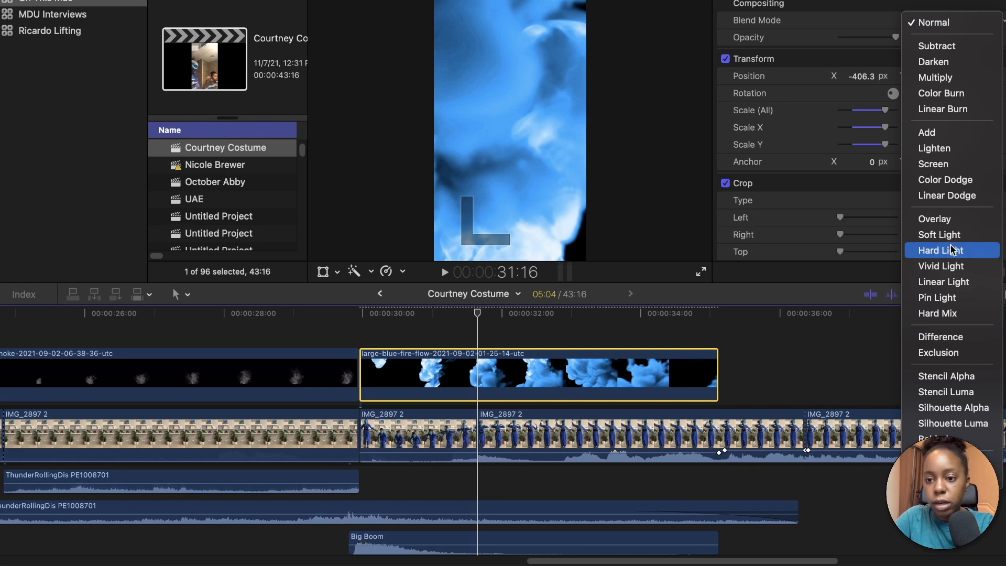
click(949, 164)
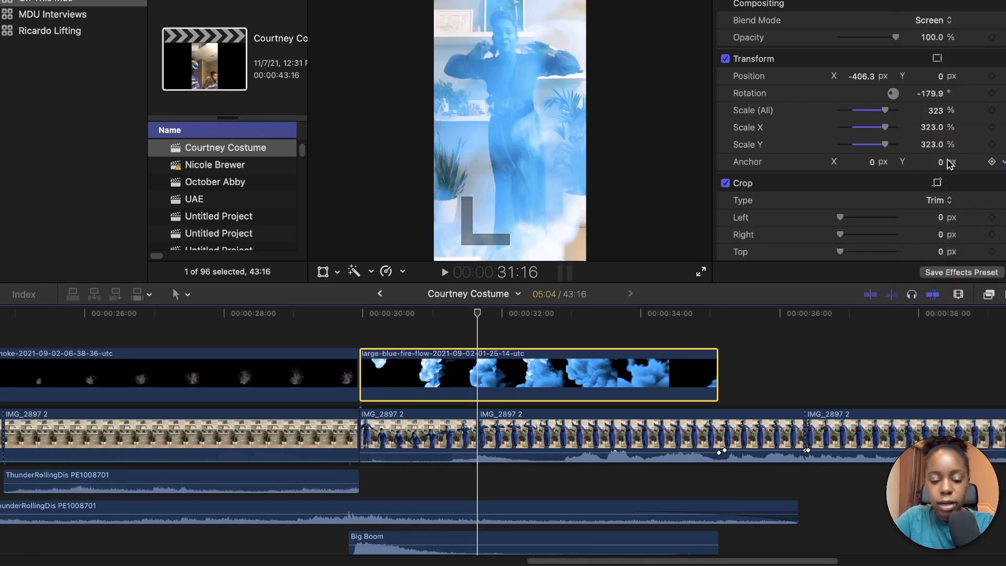